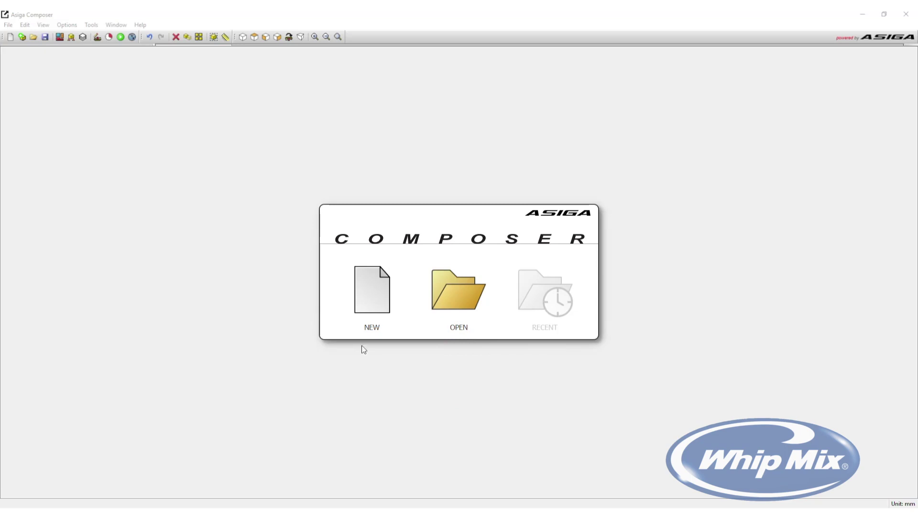
Create a new build for the Gothic-Arch printer with Dentca Denture Base v2.3 material and 0.100 mm slice thickness.
click(380, 300)
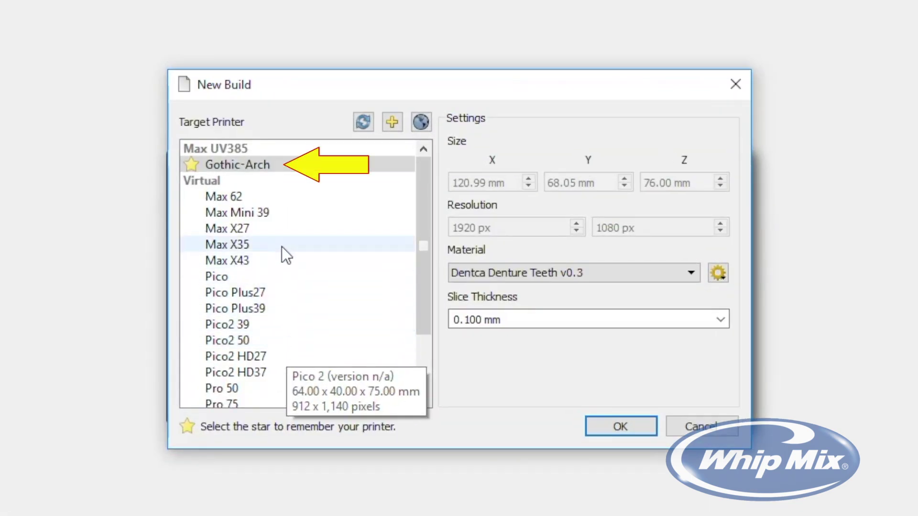
mouse_move(257, 166)
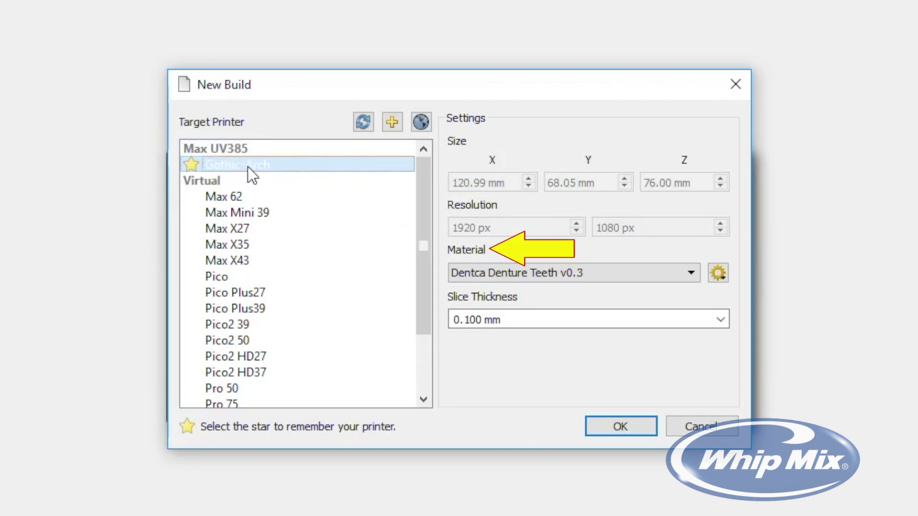
click(666, 273)
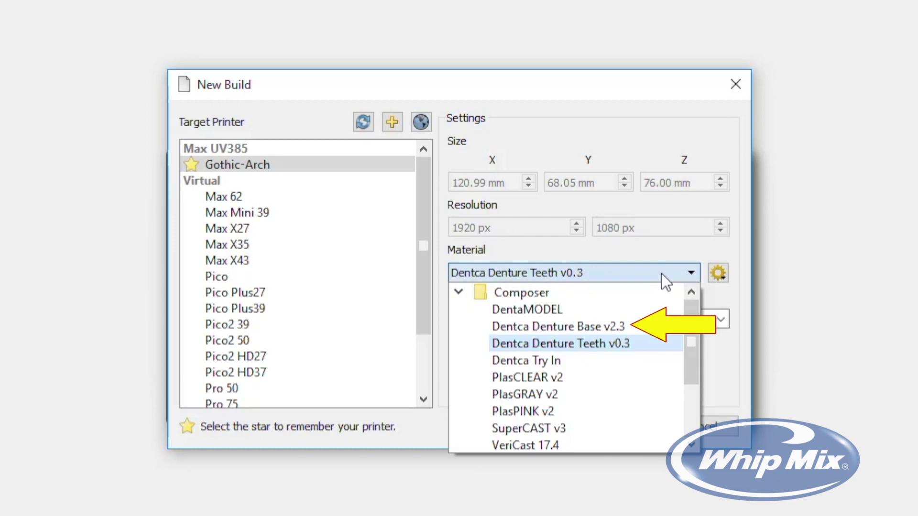
click(605, 328)
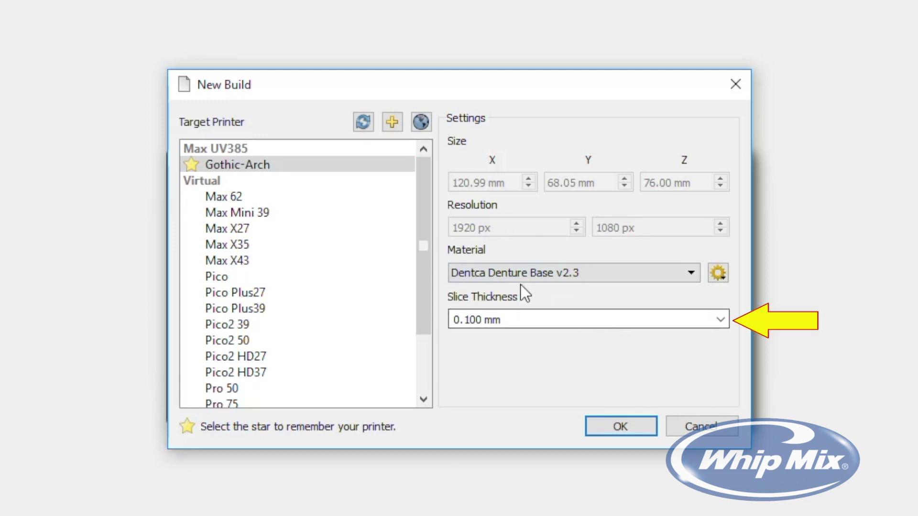
click(724, 321)
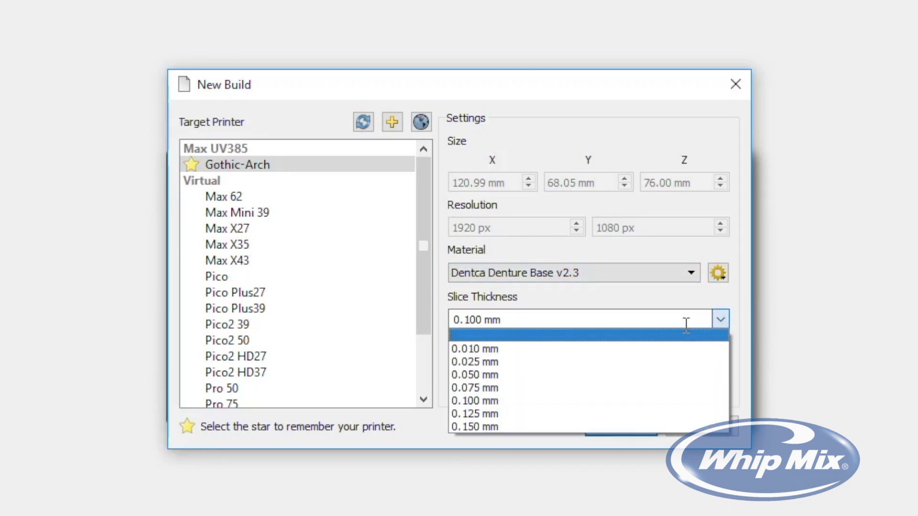
click(504, 401)
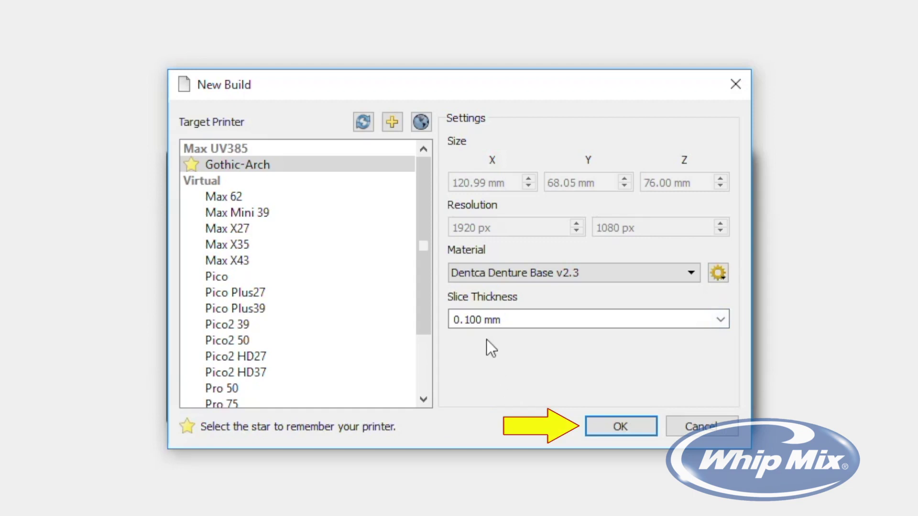
click(621, 426)
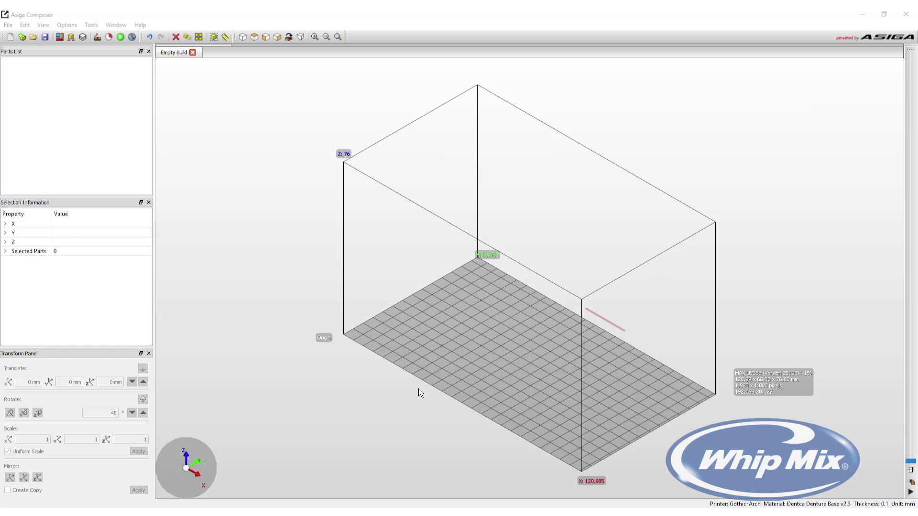
Examine the empty build volume from several angles and distances by orbiting, zooming and panning.
drag(418, 388, 478, 299)
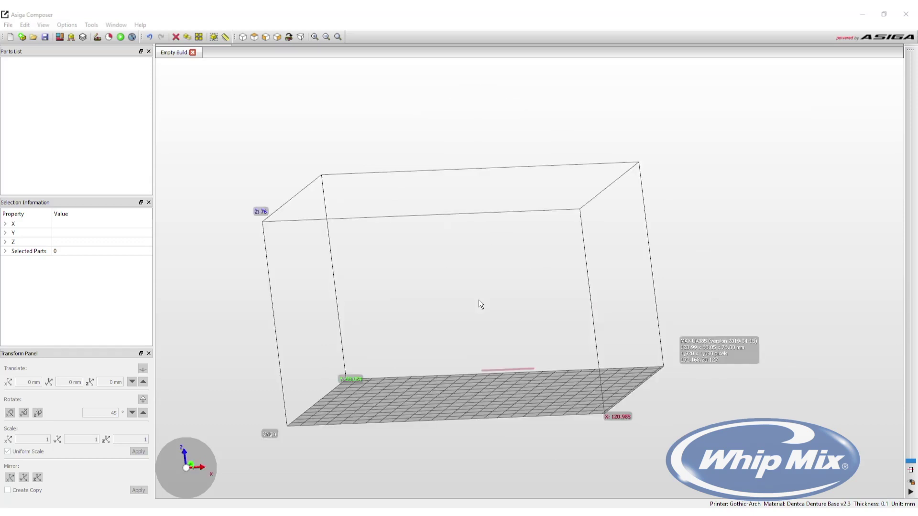
scroll(478, 300, down, 5)
scroll(486, 342, up, 6)
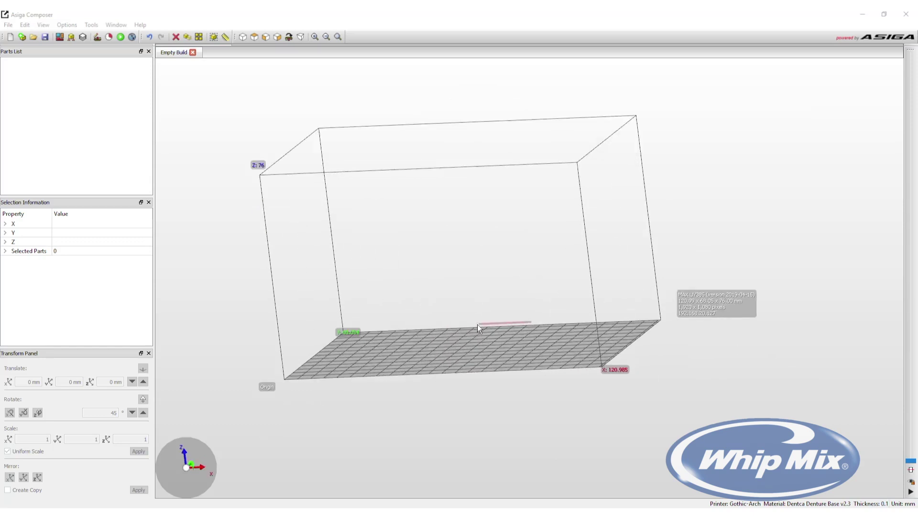
scroll(476, 323, down, 2)
right_drag(480, 330, 498, 305)
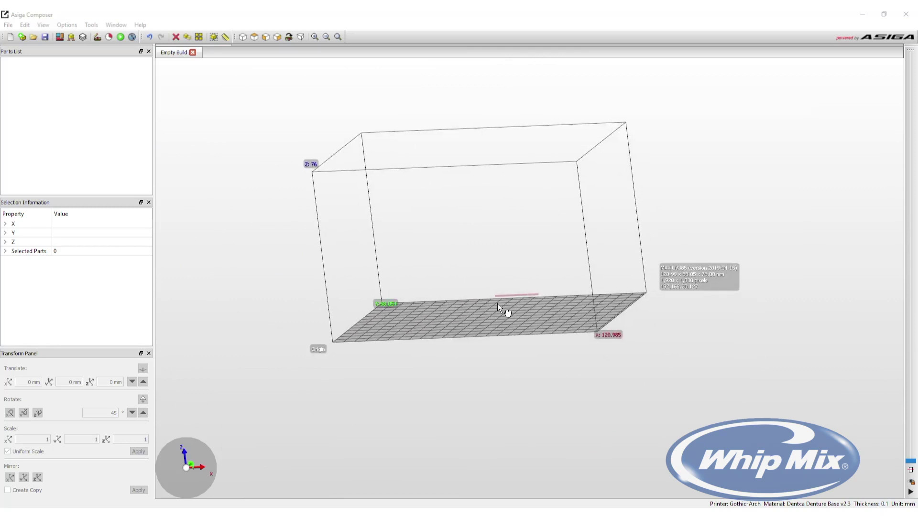
scroll(488, 266, down, 2)
scroll(484, 268, up, 2)
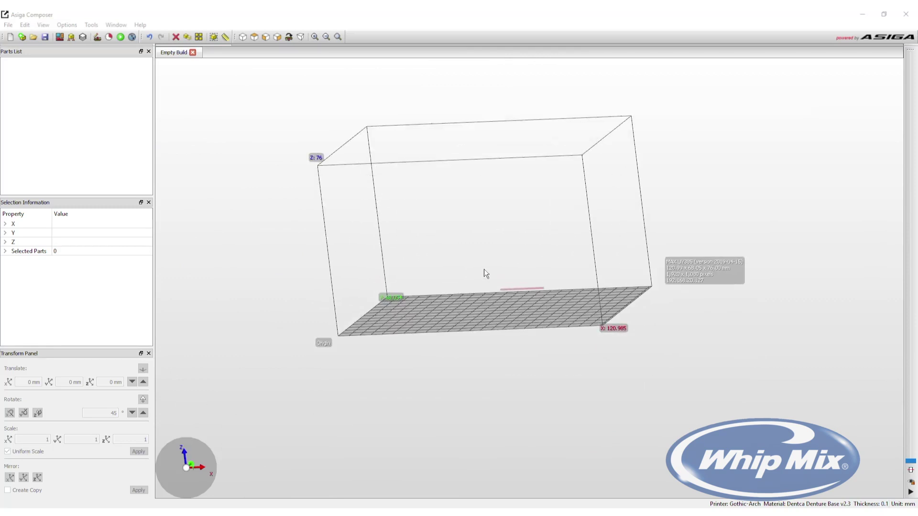
scroll(484, 269, up, 2)
scroll(484, 269, down, 3)
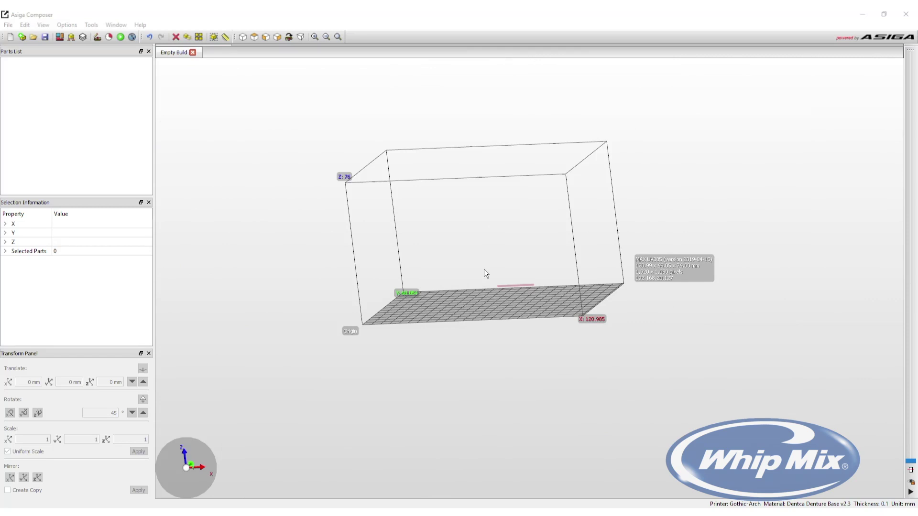
drag(484, 269, 505, 370)
drag(445, 318, 505, 371)
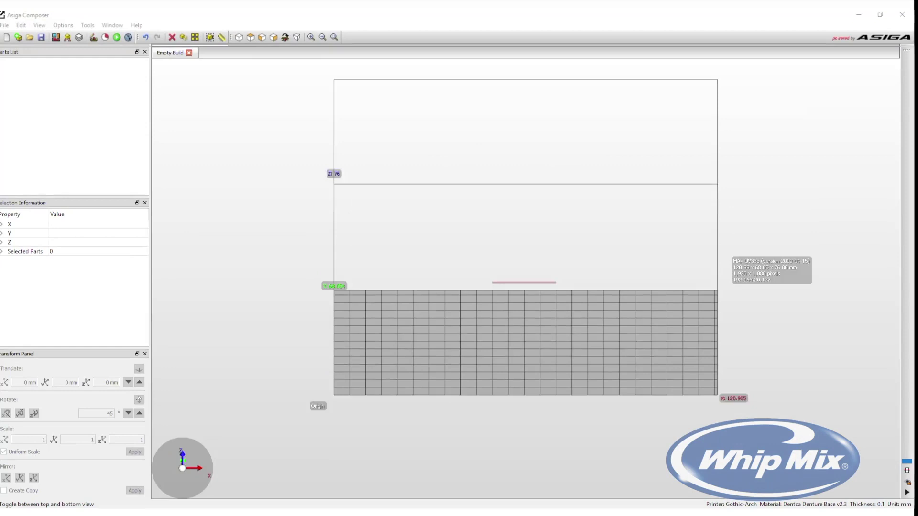
Inspect the build platform in the bottom, front, back and side standard views, finishing with the top view.
click(251, 37)
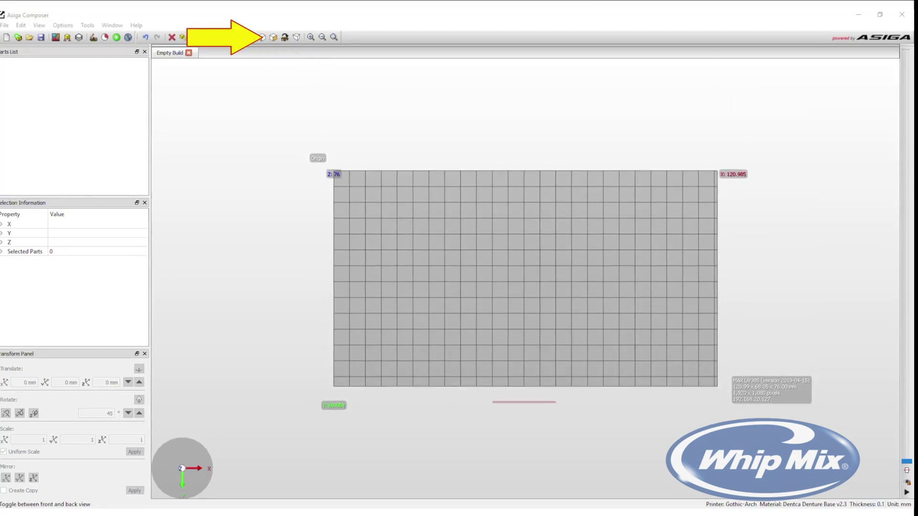
click(262, 37)
click(263, 37)
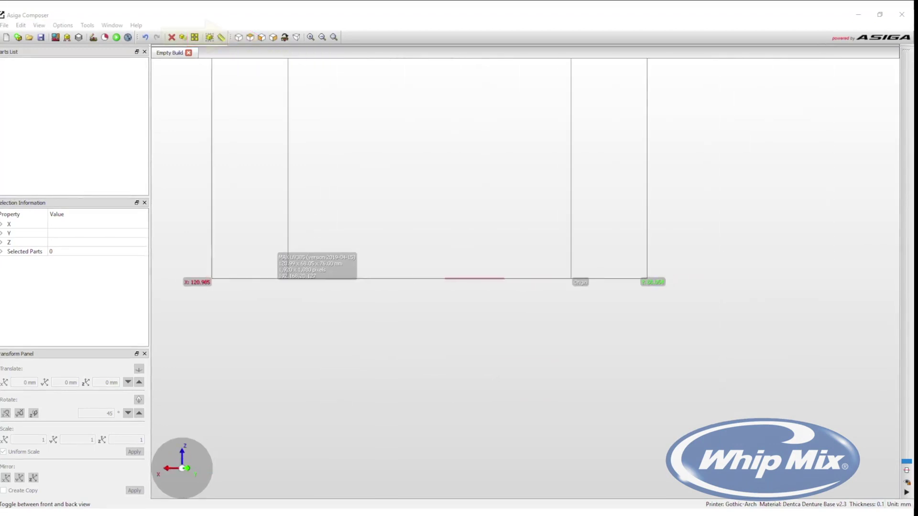
click(273, 37)
click(273, 37)
click(250, 37)
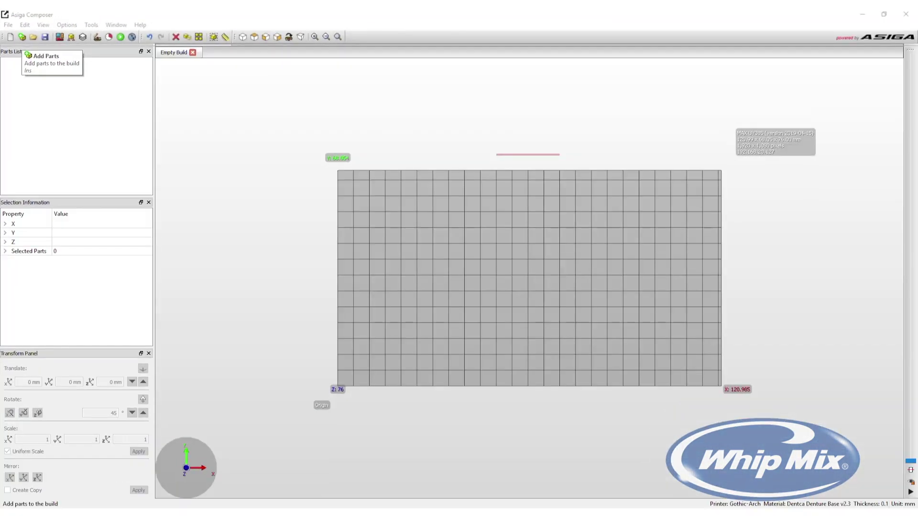
Add the parts GumWithPocketsMandi-edit1.stl and GumWithPocketsMaxi- edit 1.stl to the build with Auto-Place positioning.
right_click(602, 440)
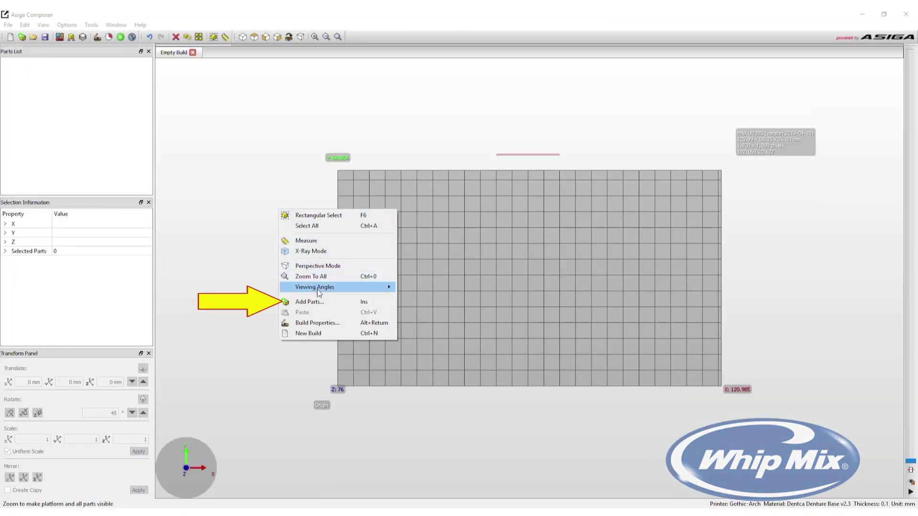
click(322, 306)
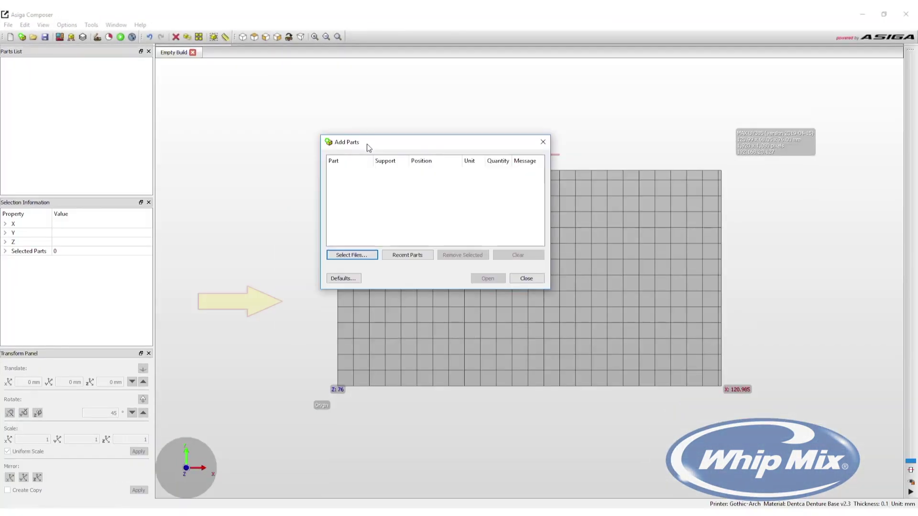
click(366, 258)
click(478, 238)
shift+click(500, 248)
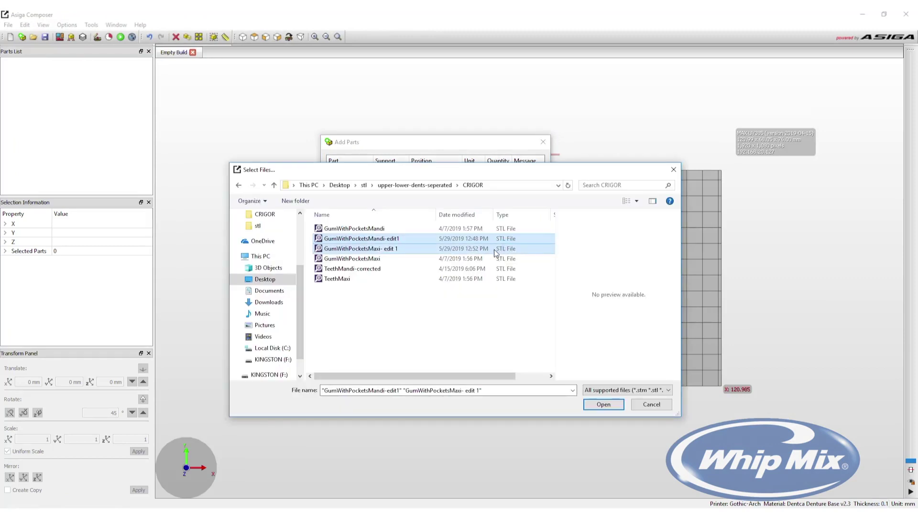
click(592, 405)
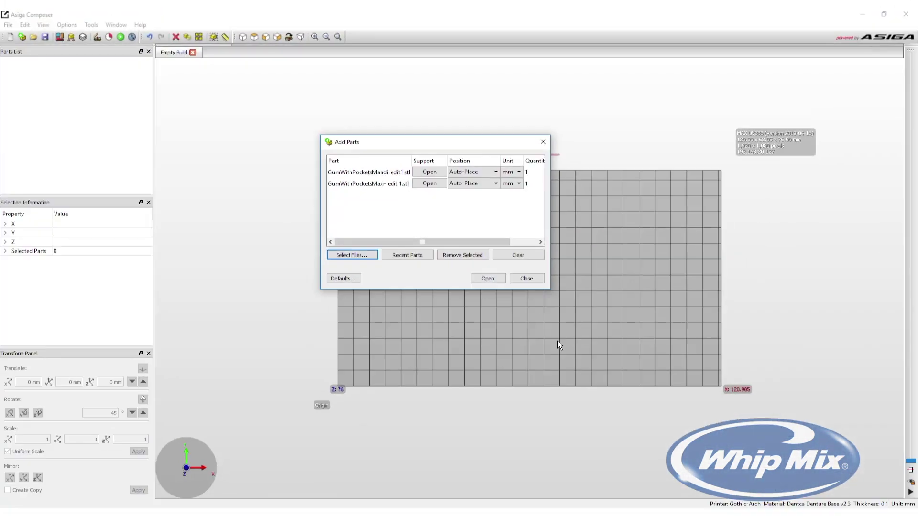
click(487, 278)
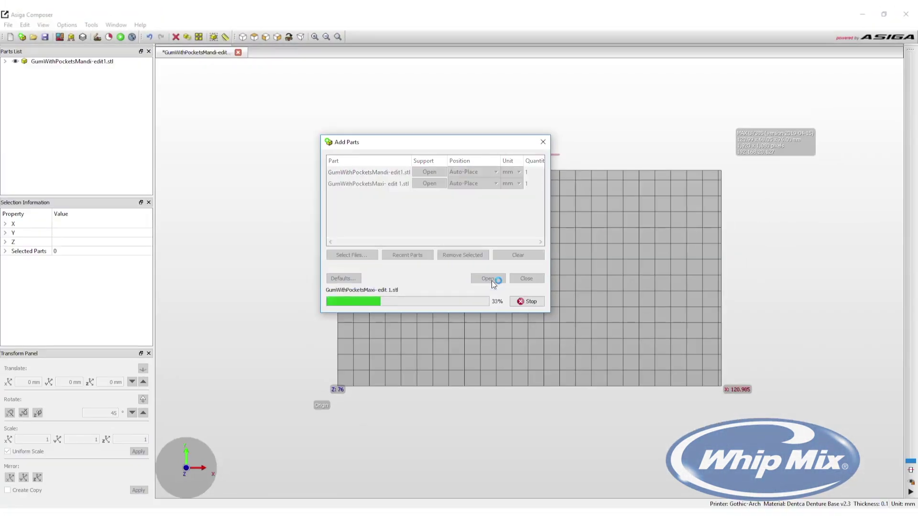
Examine how both imported denture bases sit on the platform, including their borders and tooth pockets.
right_drag(323, 369, 357, 199)
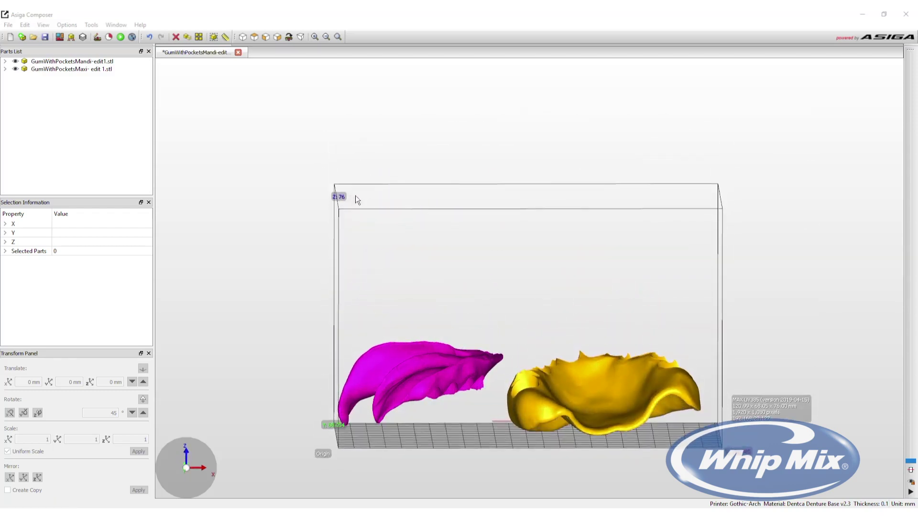
middle_drag(361, 263, 348, 223)
right_drag(349, 222, 345, 249)
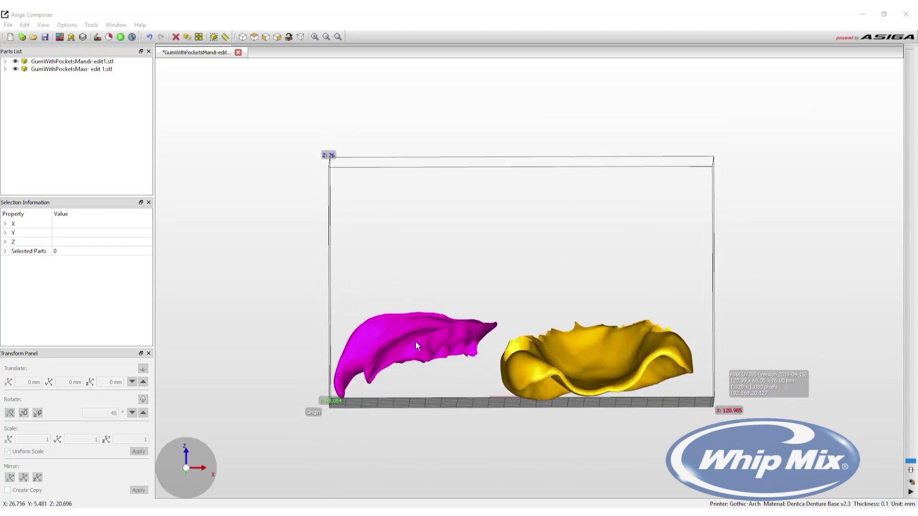
mouse_move(480, 351)
right_down()
mouse_move(469, 418)
mouse_move(476, 369)
right_up()
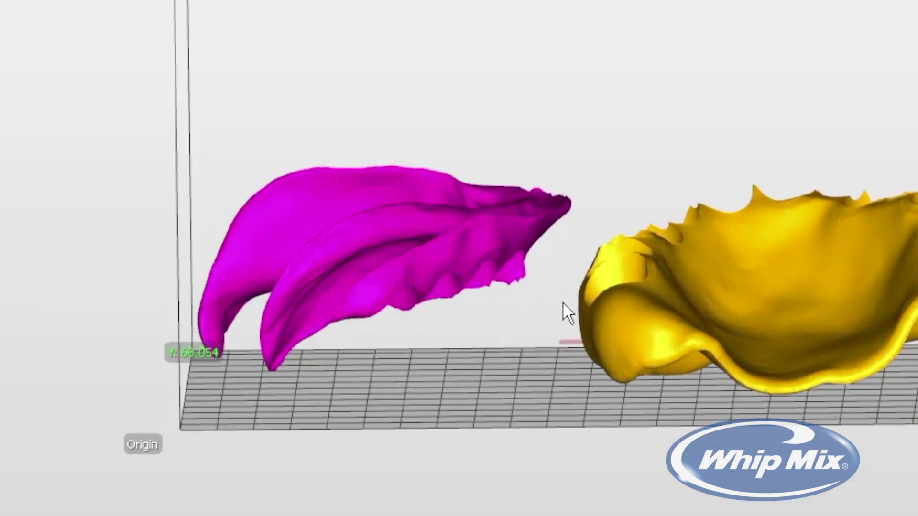
right_drag(564, 313, 582, 332)
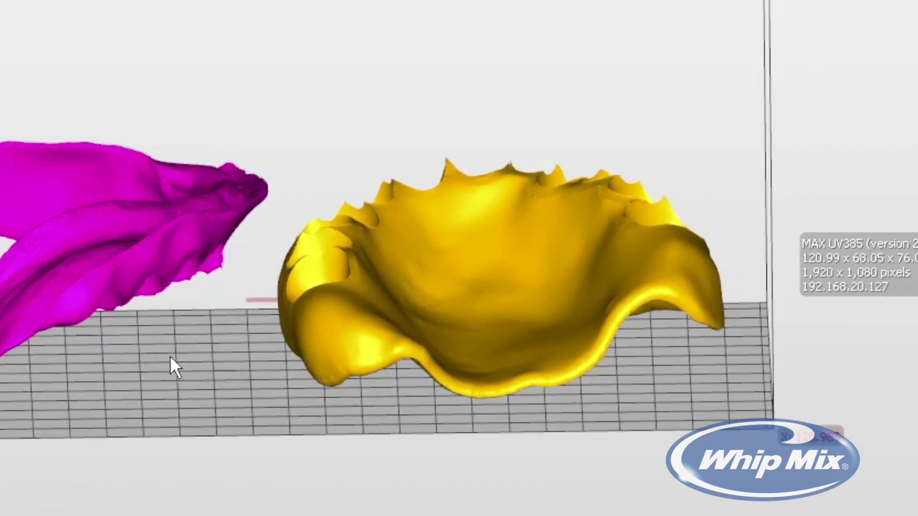
right_drag(263, 301, 265, 361)
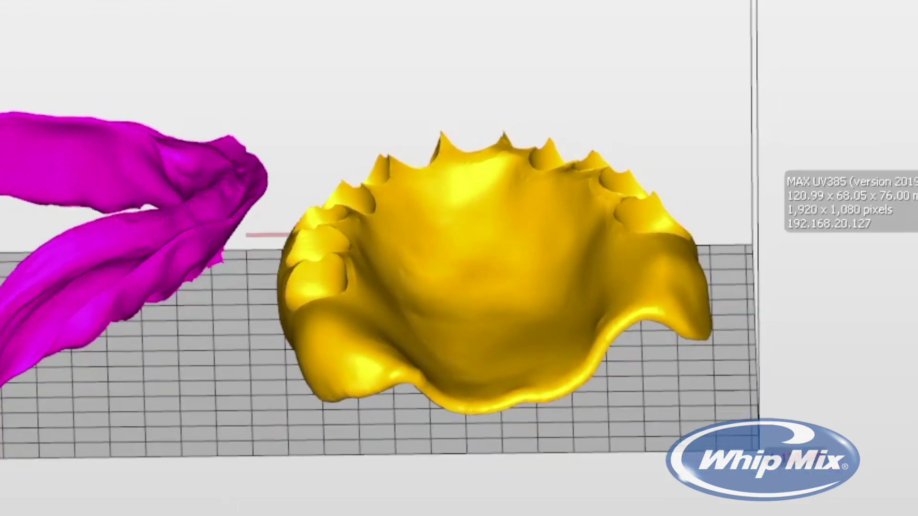
In the front view, rotate the mandibular denture base about the Y axis until it stands upright with its posterior ends down.
key(1)
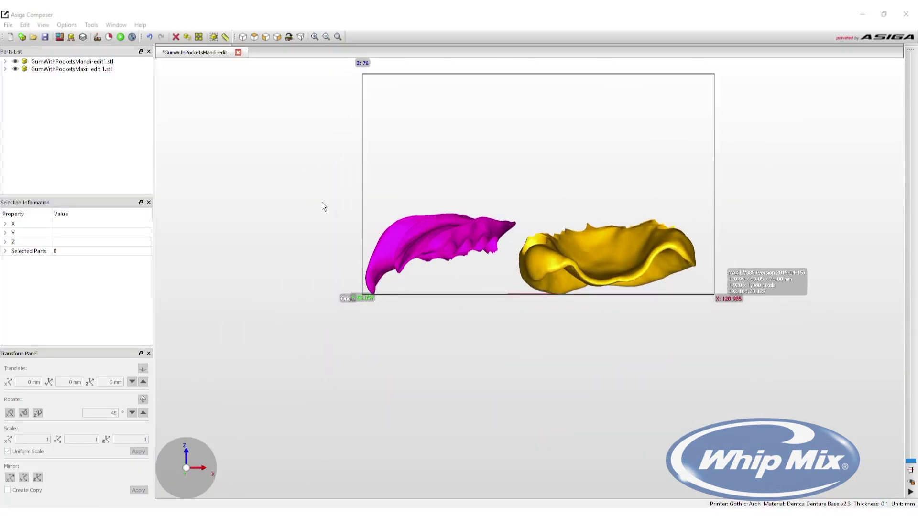
click(410, 243)
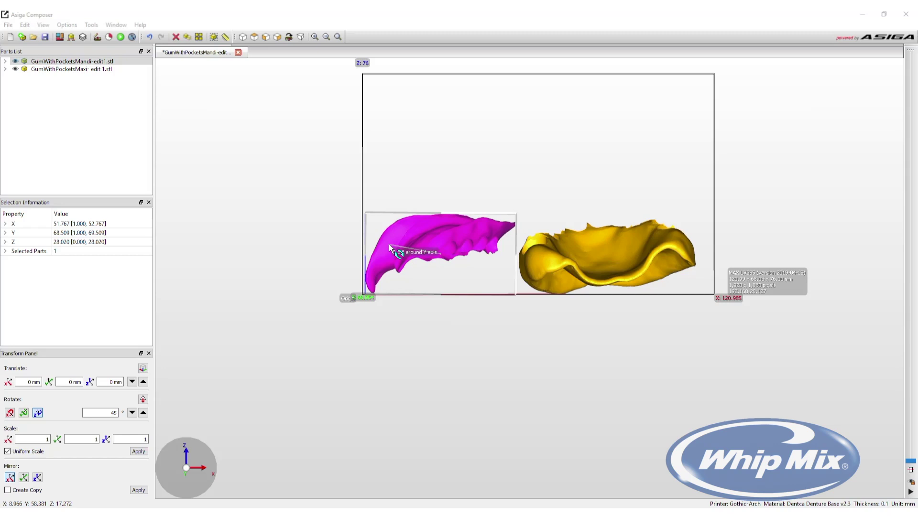
drag(390, 246, 432, 297)
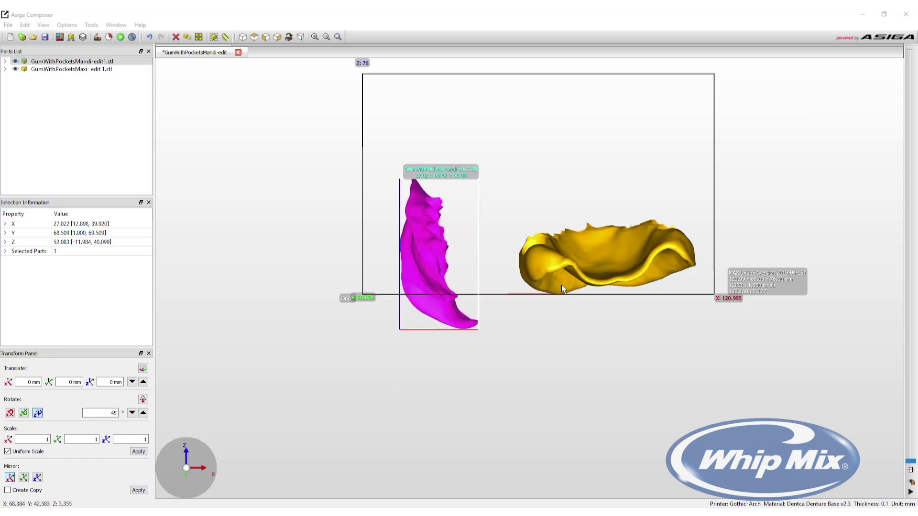
Level the maxillary denture base about the Y axis, then rotate it about the X axis until it stands upright, posterior borders down.
click(540, 269)
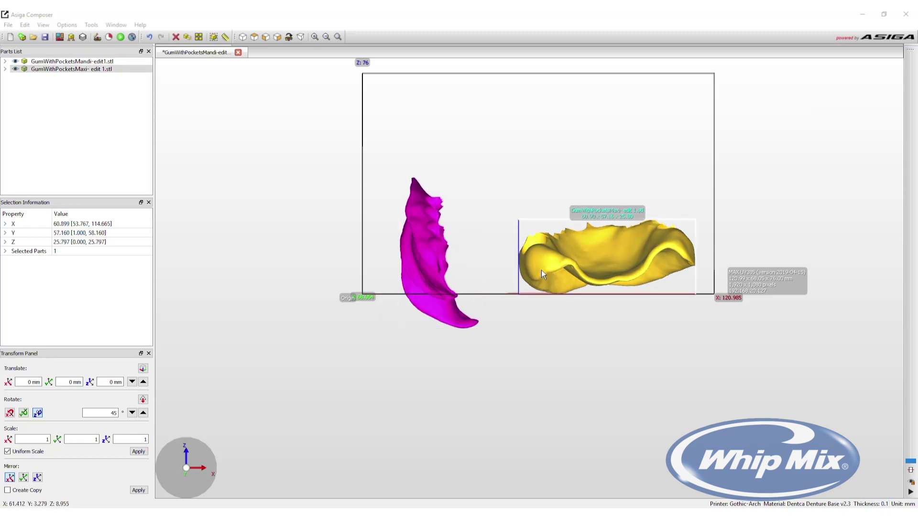
drag(541, 272, 537, 266)
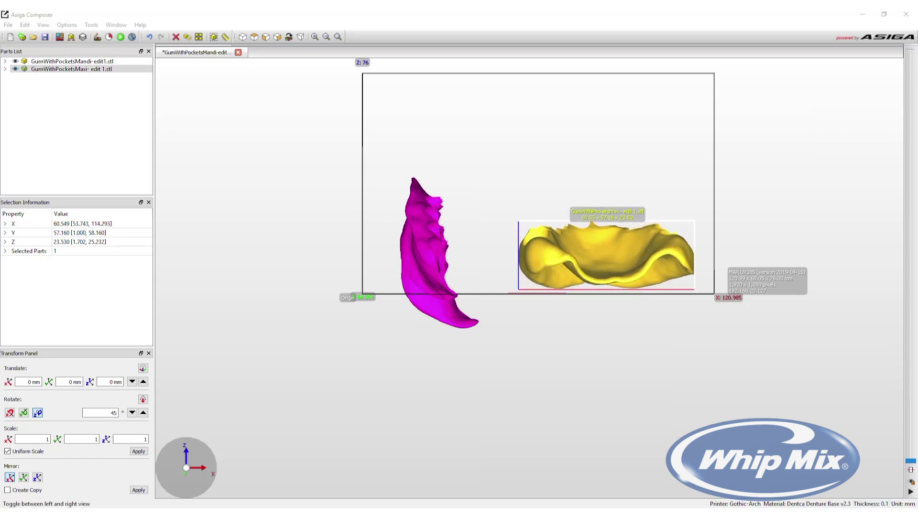
click(278, 36)
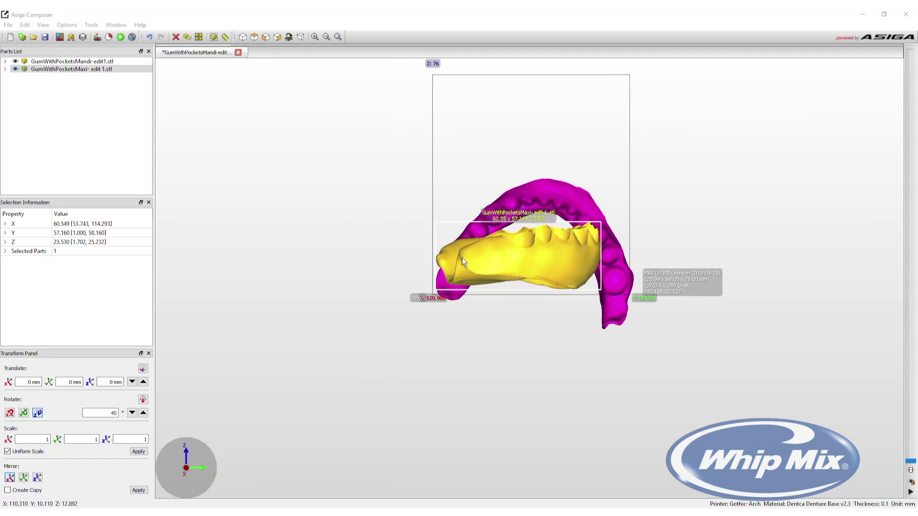
drag(466, 261, 522, 328)
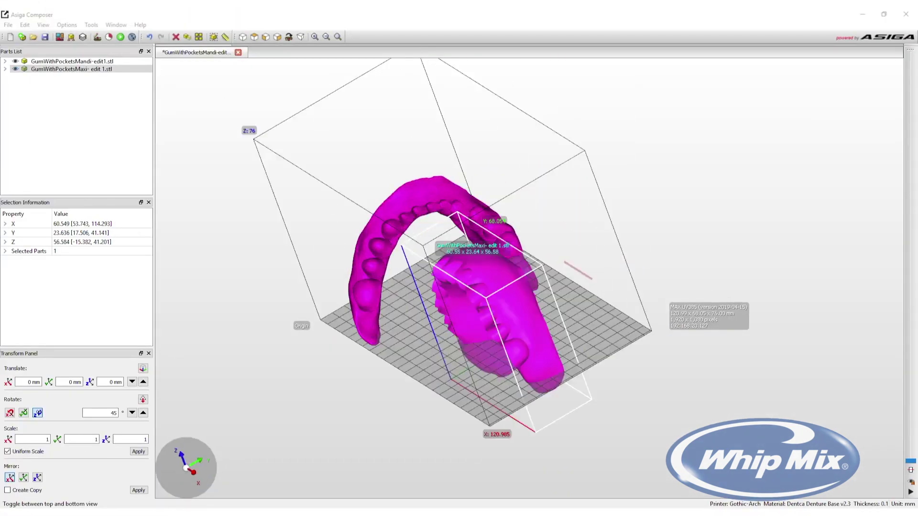
In the top view, rotate both upright denture bases about the Z axis so they lie diagonally side by side on the platform.
drag(549, 289, 574, 253)
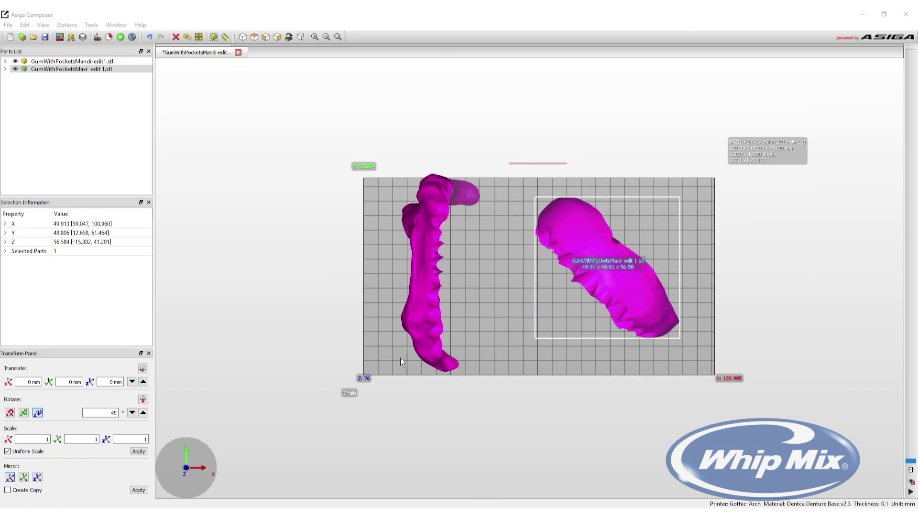
click(429, 348)
drag(429, 348, 463, 240)
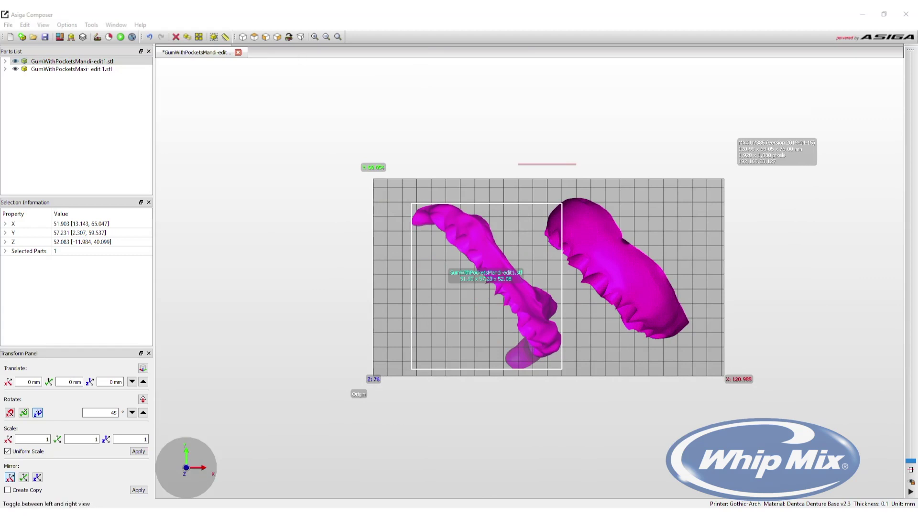
Raise both denture bases in the front view until their lowest points sit about 1 mm above the platform.
click(277, 36)
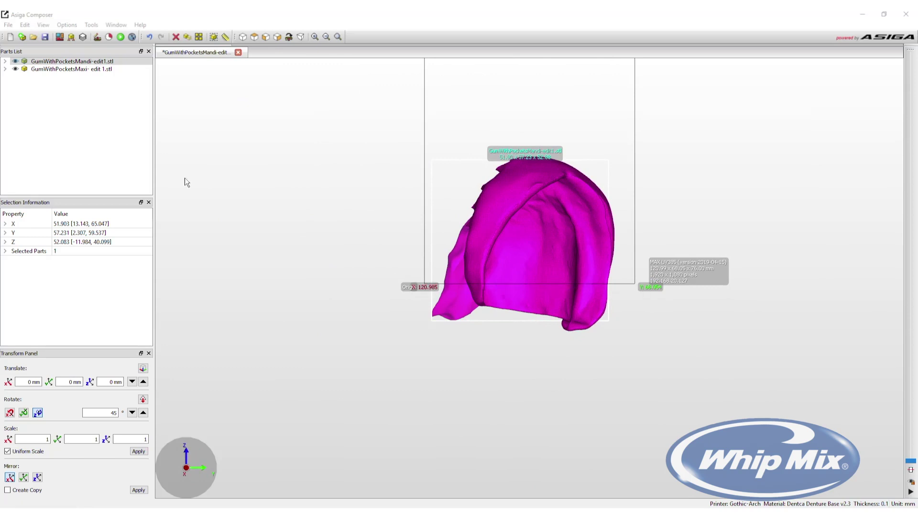
click(266, 37)
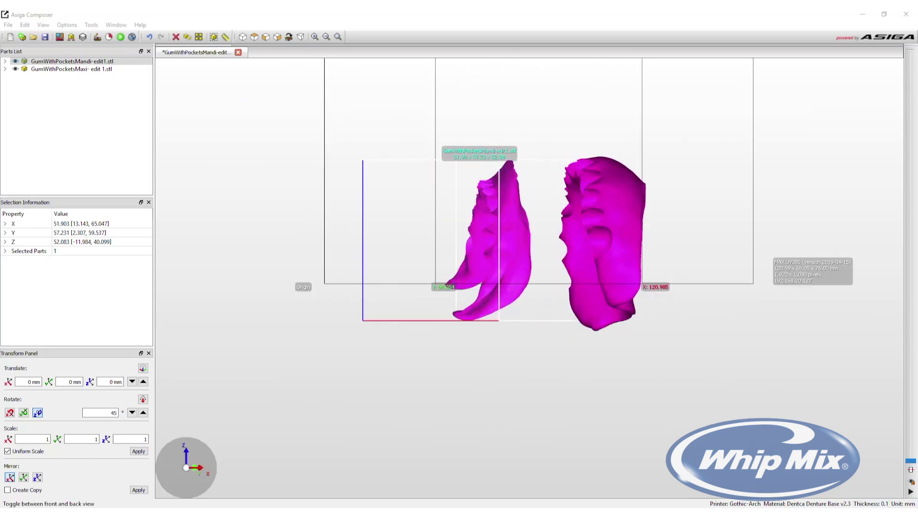
drag(515, 231, 499, 191)
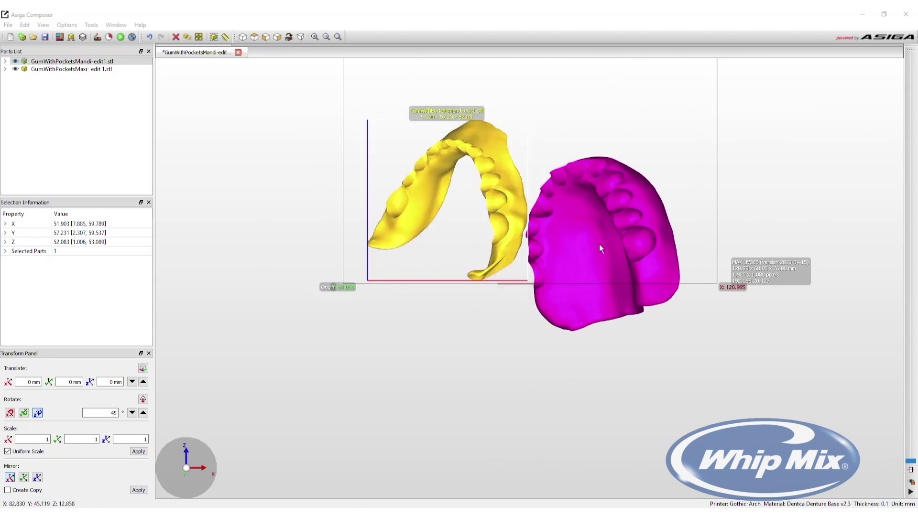
drag(599, 245, 599, 194)
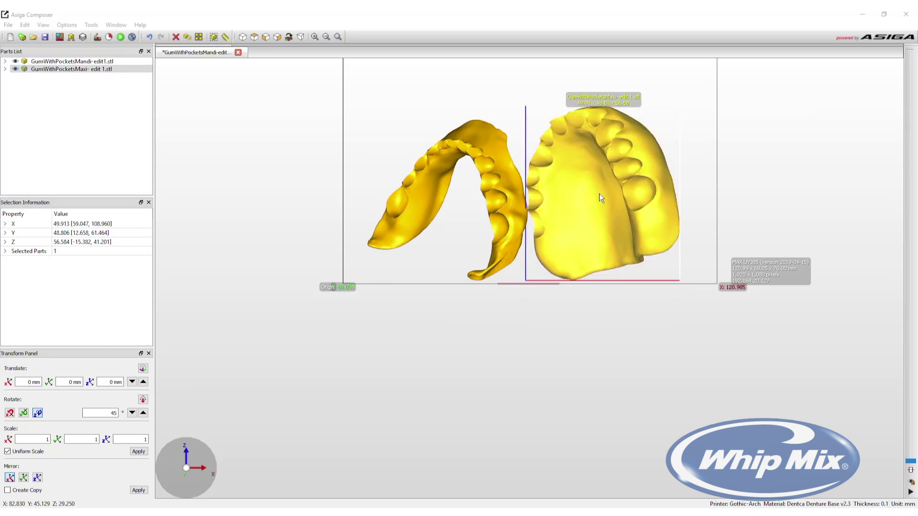
right_drag(498, 296, 363, 274)
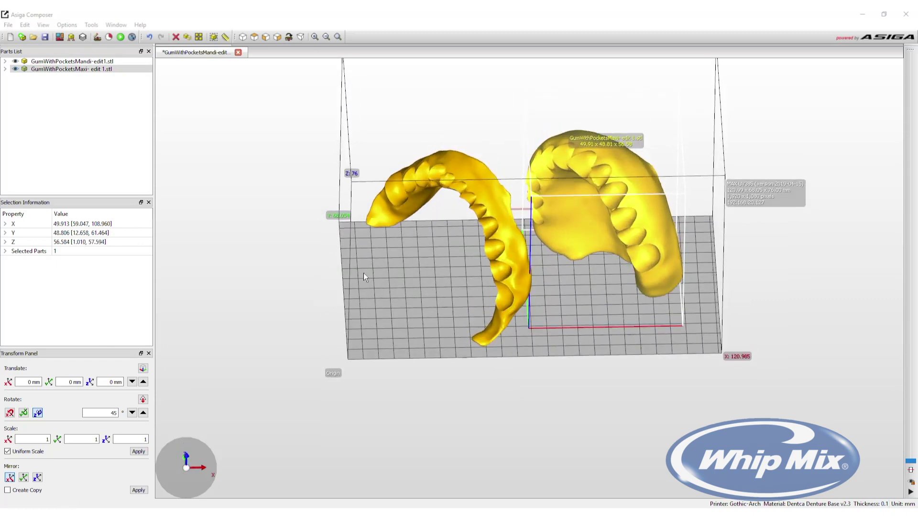
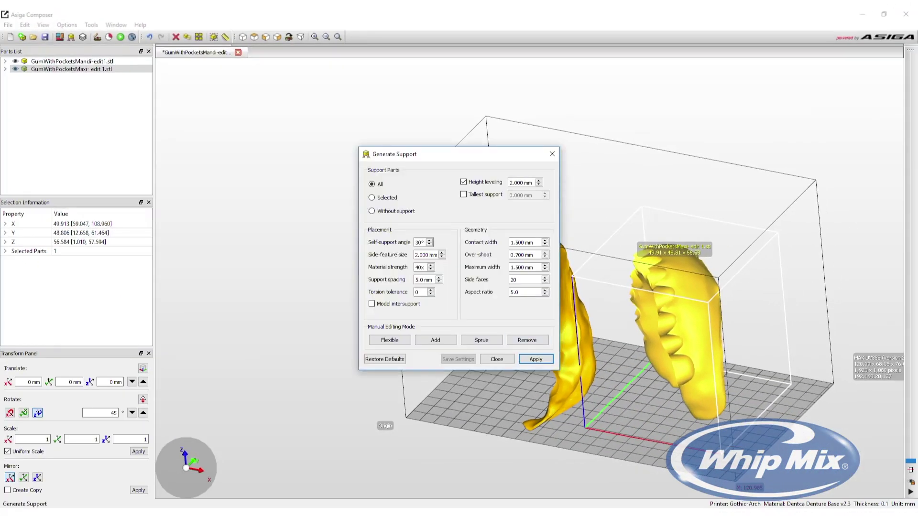
Generate supports for all parts with 2 mm height leveling, 5 mm support spacing and 1.5 mm contact width.
drag(415, 160, 276, 114)
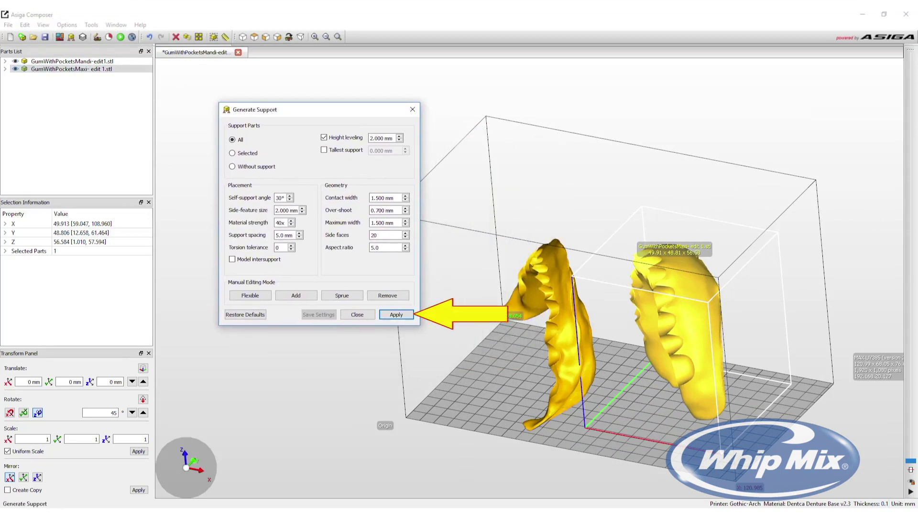
click(372, 305)
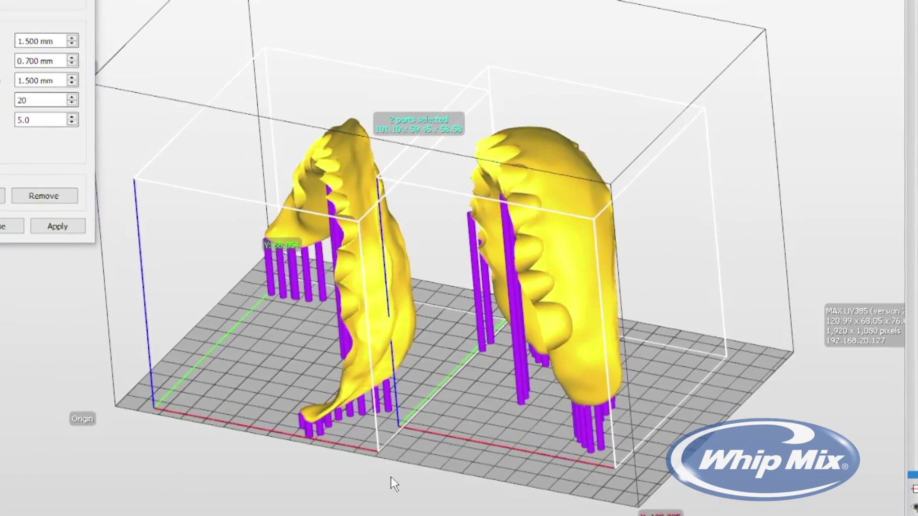
From beneath the platform, remove the three supports that run into the posterior tooth pocket of the maxillary denture base.
right_drag(411, 497, 521, 404)
right_drag(621, 434, 459, 363)
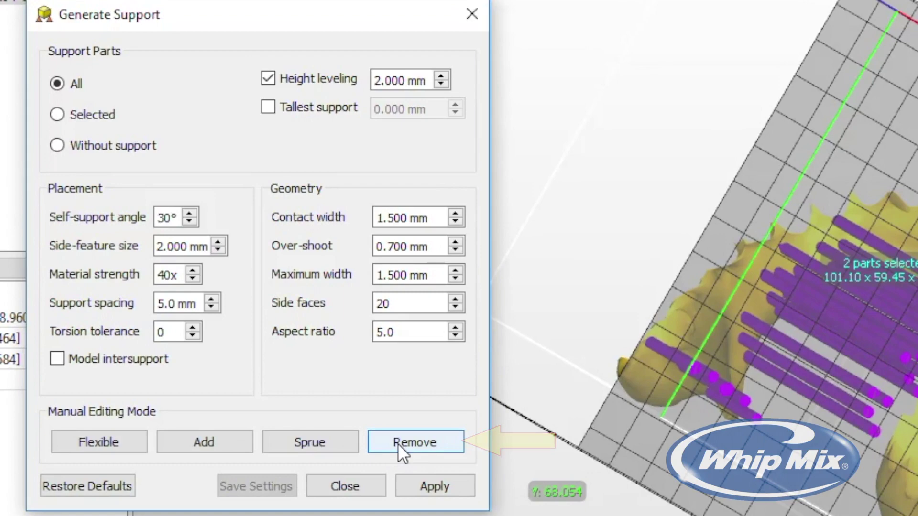
click(398, 443)
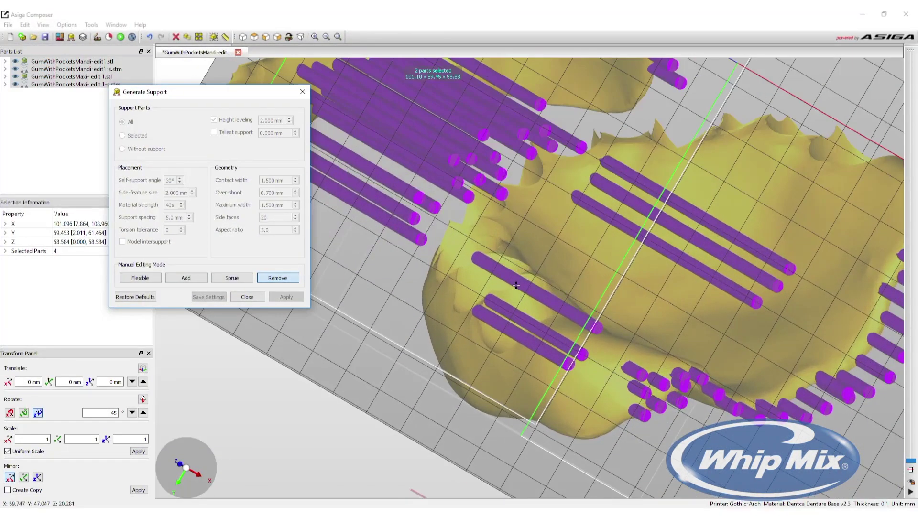
click(516, 285)
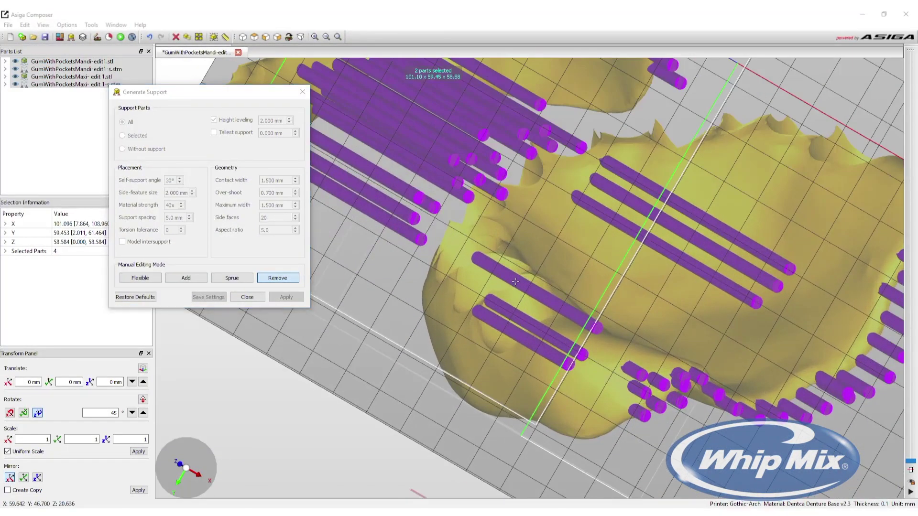
click(510, 311)
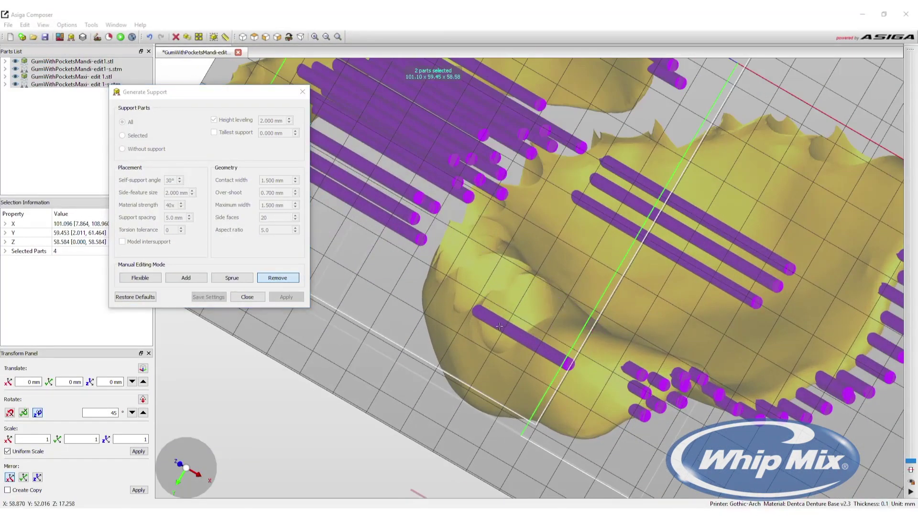
click(499, 327)
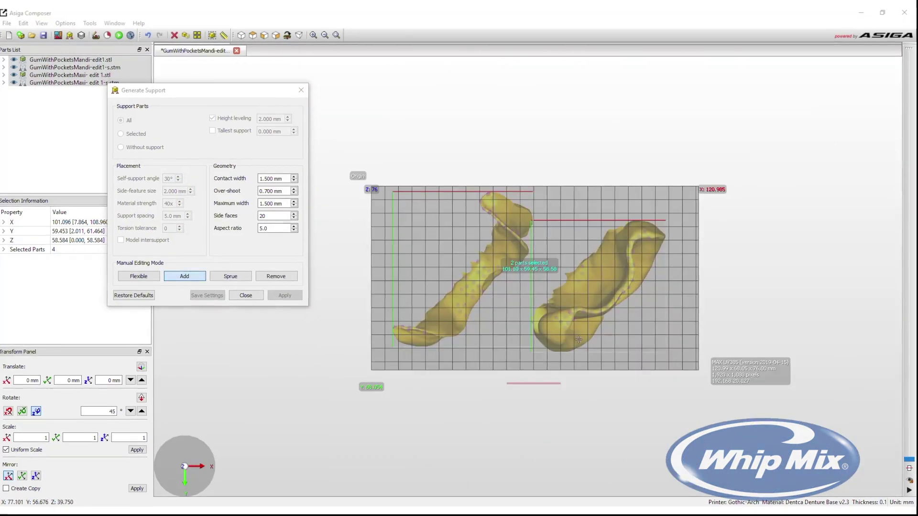
Manually add supports along the unsupported border of the mandibular denture base and finish support editing.
scroll(578, 339, up, 3)
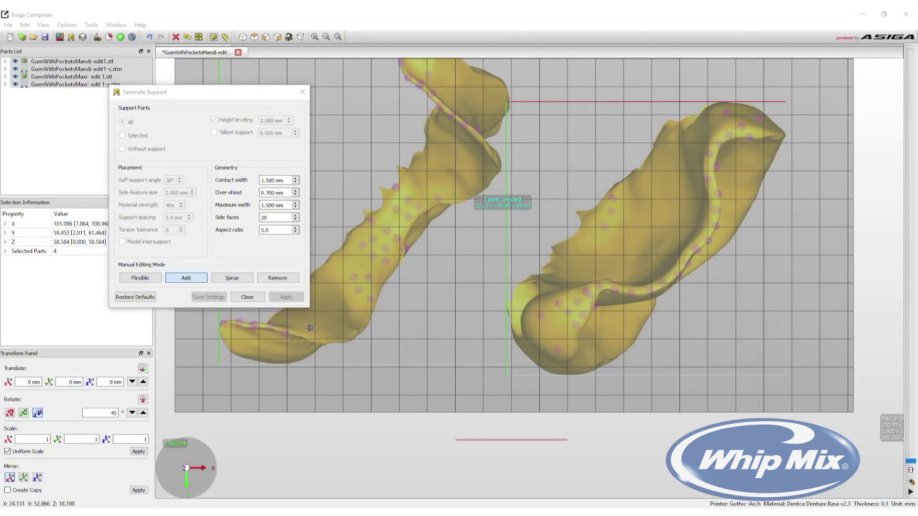
click(292, 323)
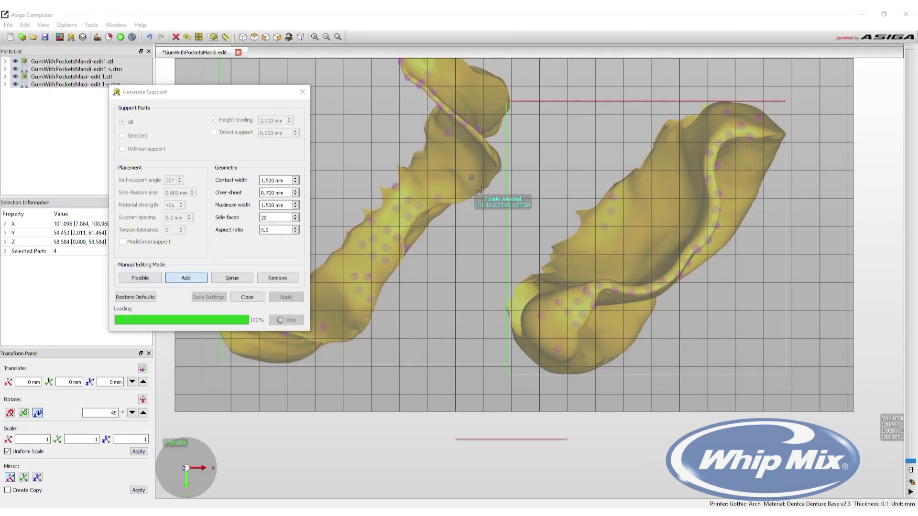
click(246, 297)
Try moving the maxillary base and its supports about 22 mm in X and -9.6 mm in Y, past the platform edge.
drag(302, 167, 337, 309)
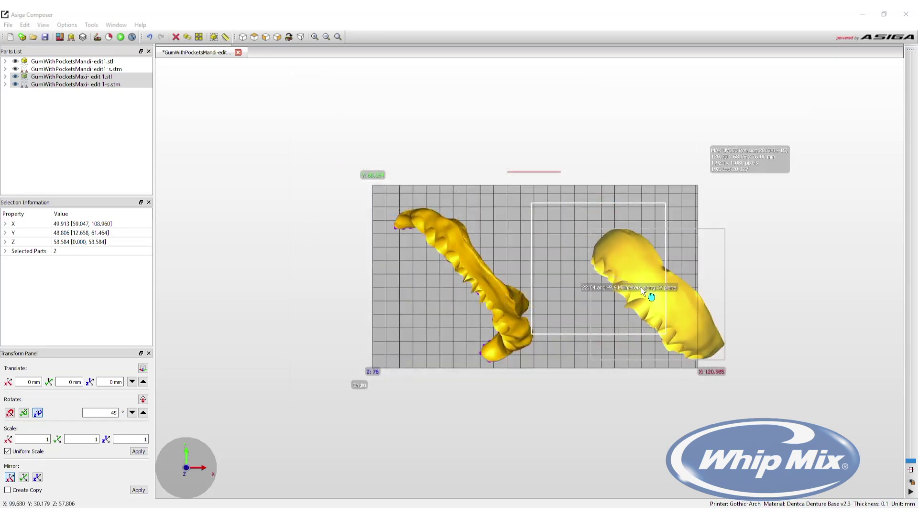
drag(640, 288, 641, 314)
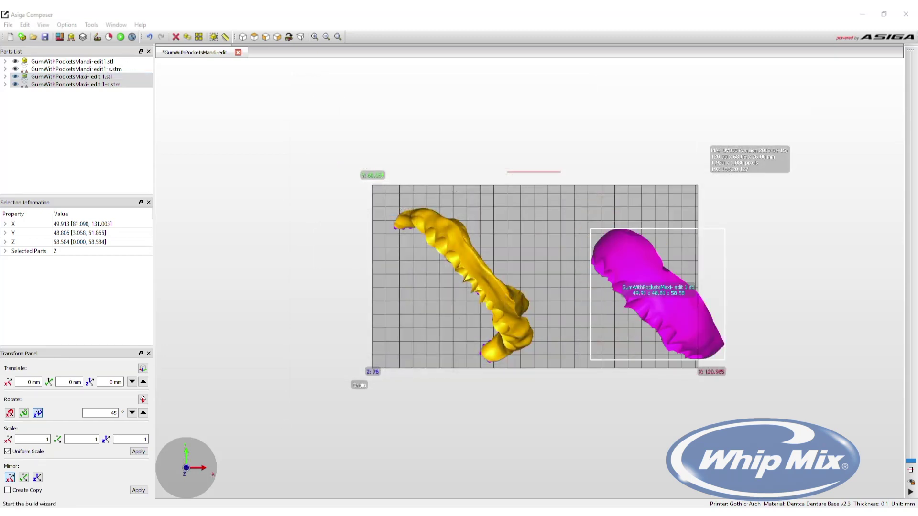
Start the build wizard and accept the general settings for building all parts in Dentca Denture Base v2.3.
click(120, 37)
click(537, 400)
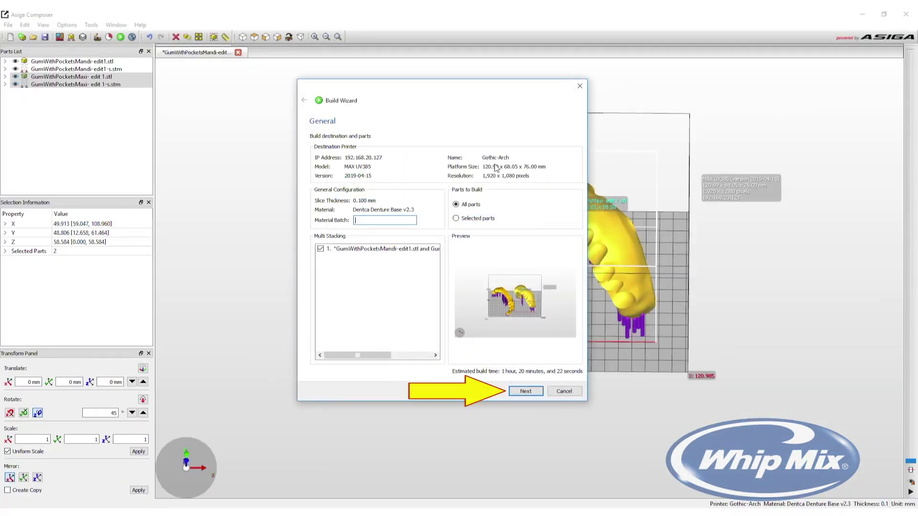
click(525, 391)
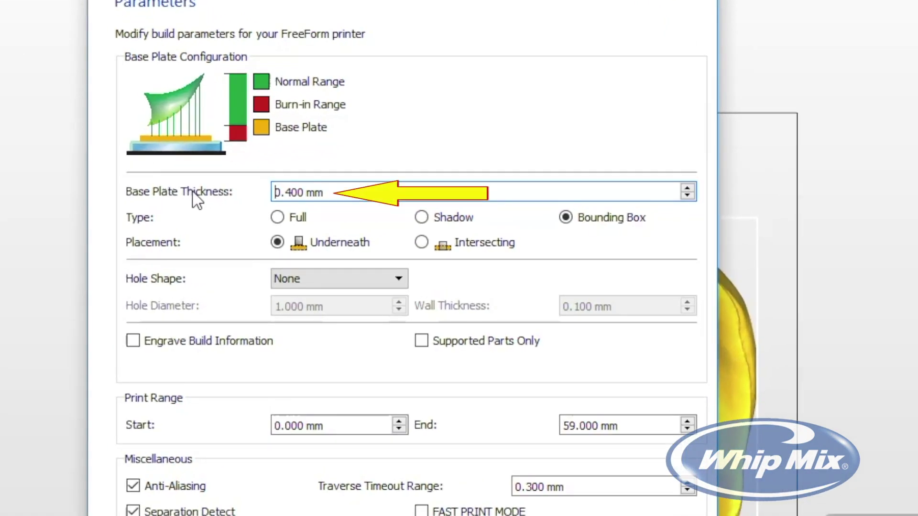
Set the base plate type to Shadow, enable FAST PRINT MODE and accept the build parameters.
click(423, 221)
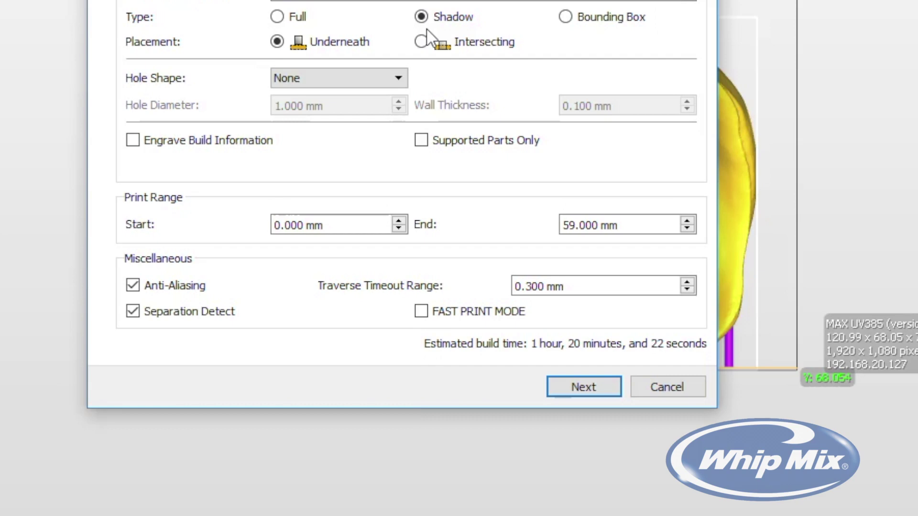
click(421, 312)
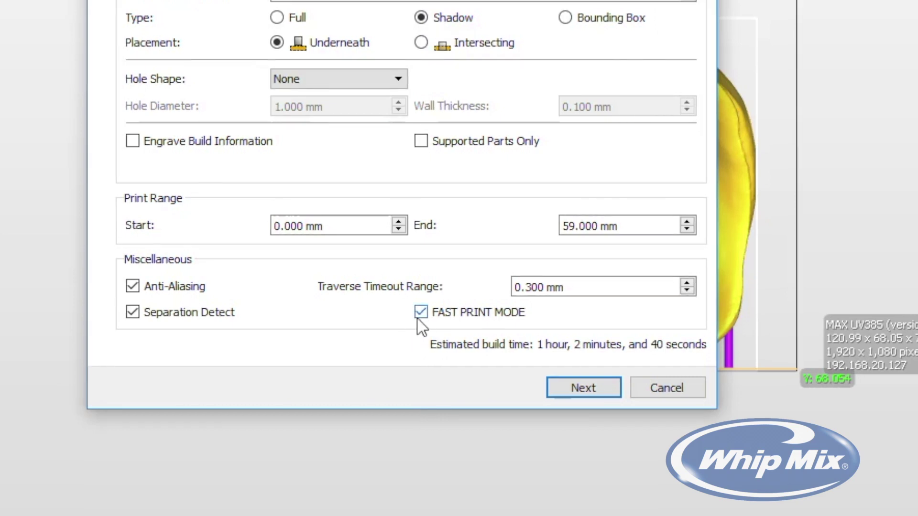
click(586, 387)
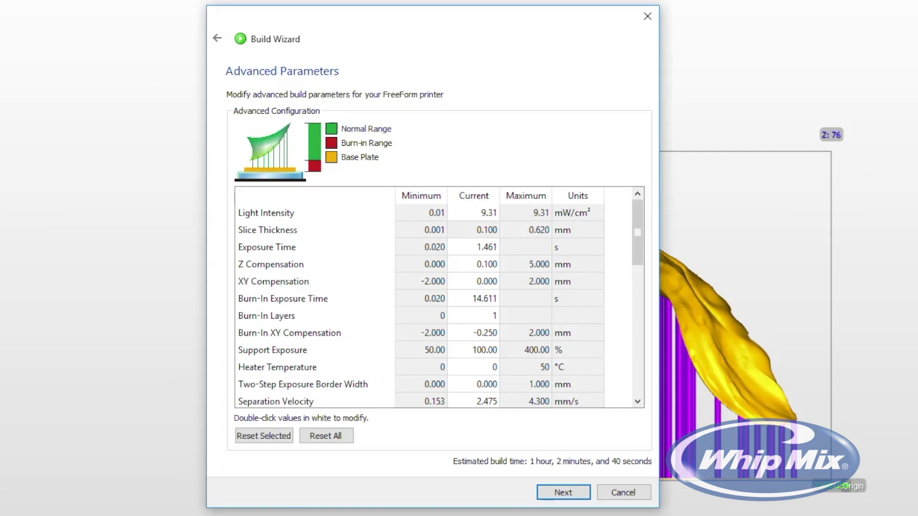
Review the full list of advanced build parameters and continue to the build summary.
scroll(454, 302, down, 10)
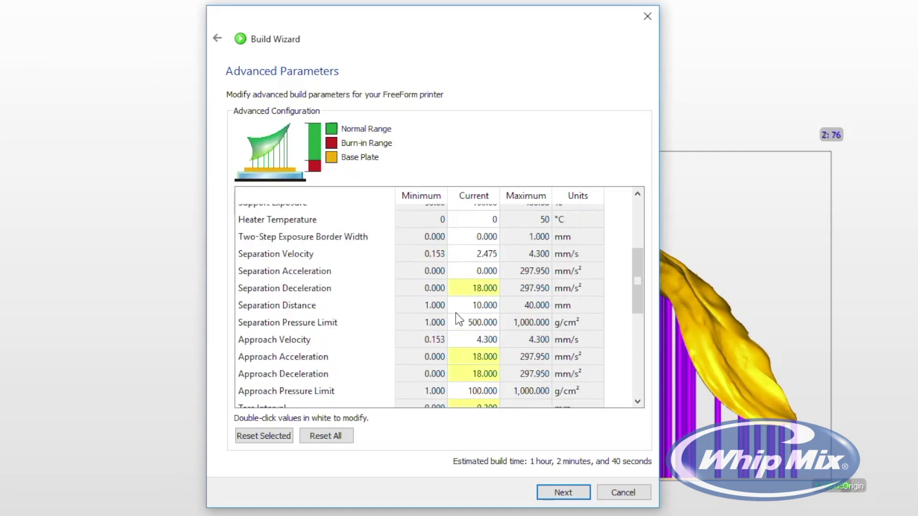
scroll(481, 380, up, 6)
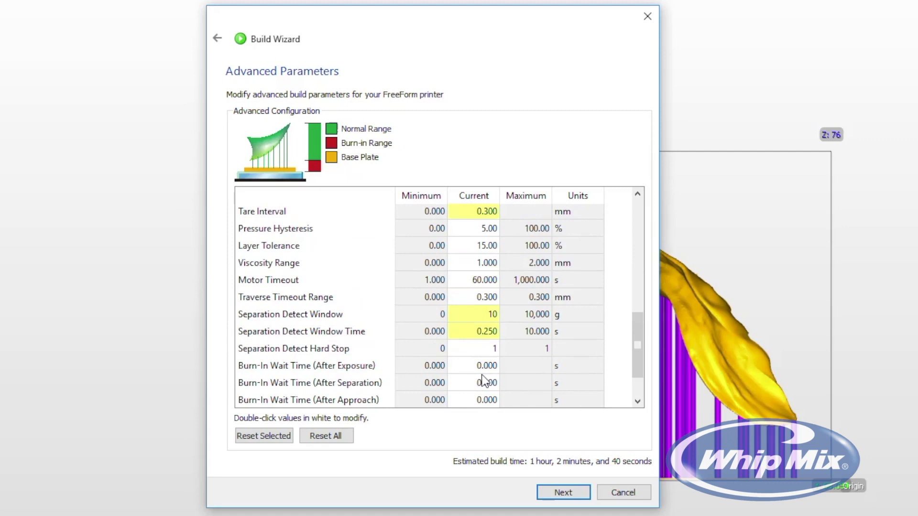
scroll(489, 311, up, 1)
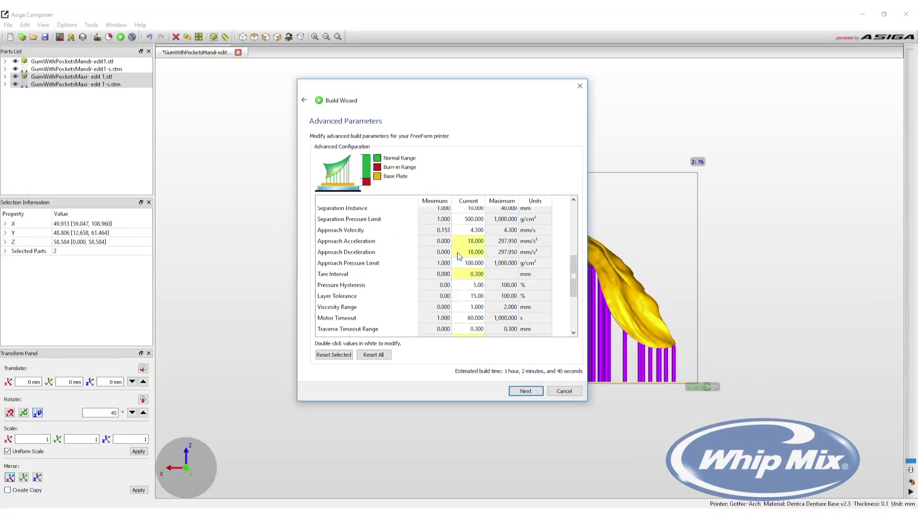
scroll(457, 256, up, 5)
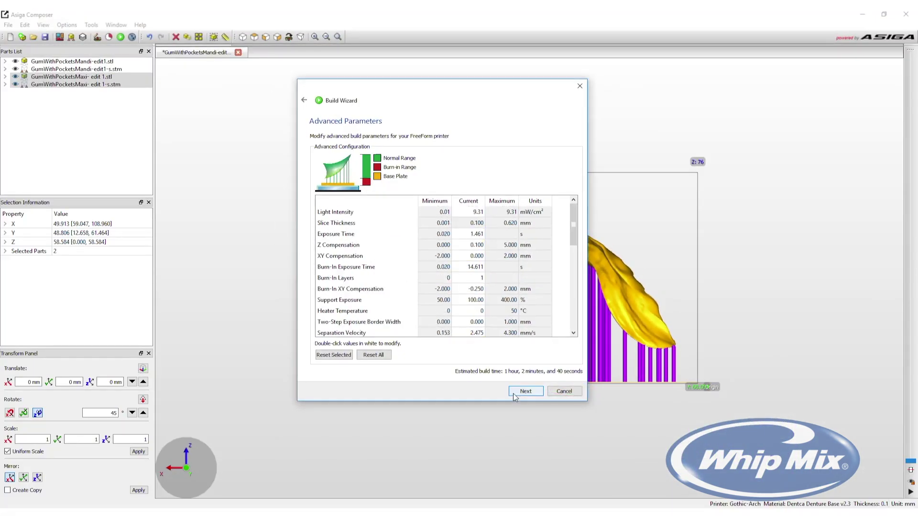
click(525, 391)
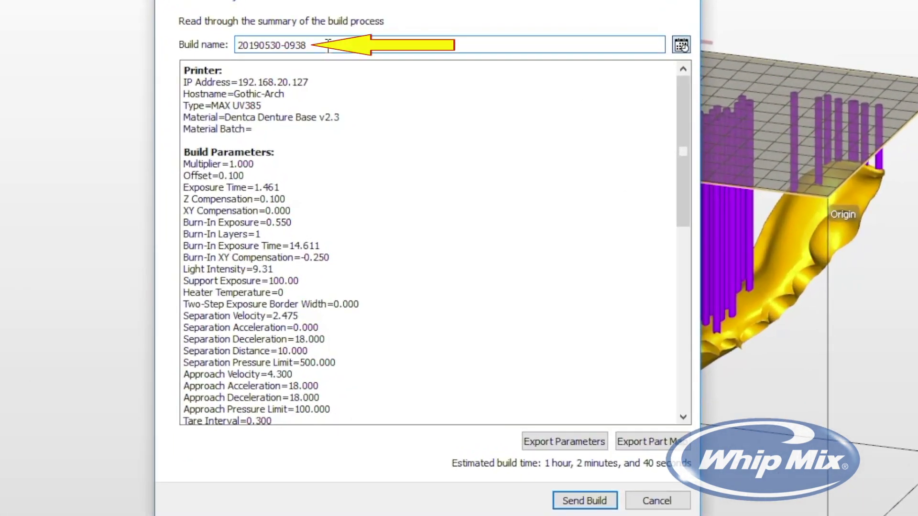
text(Denture Bases)
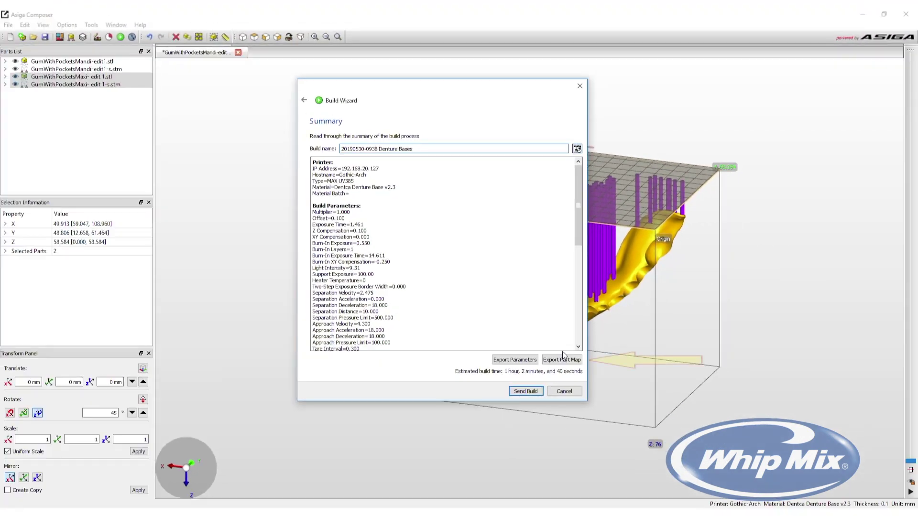
click(562, 360)
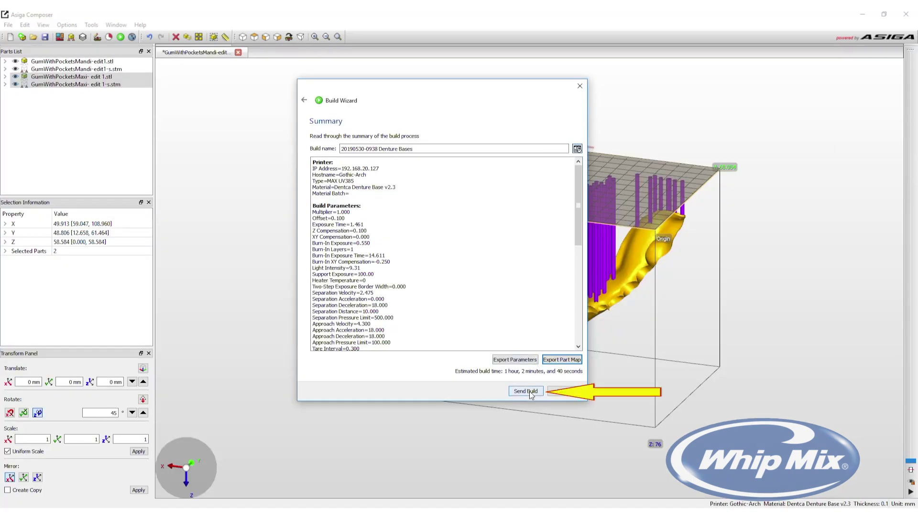
Send the build to the Gothic-Arch printer and play through its slices in the build preview.
click(526, 391)
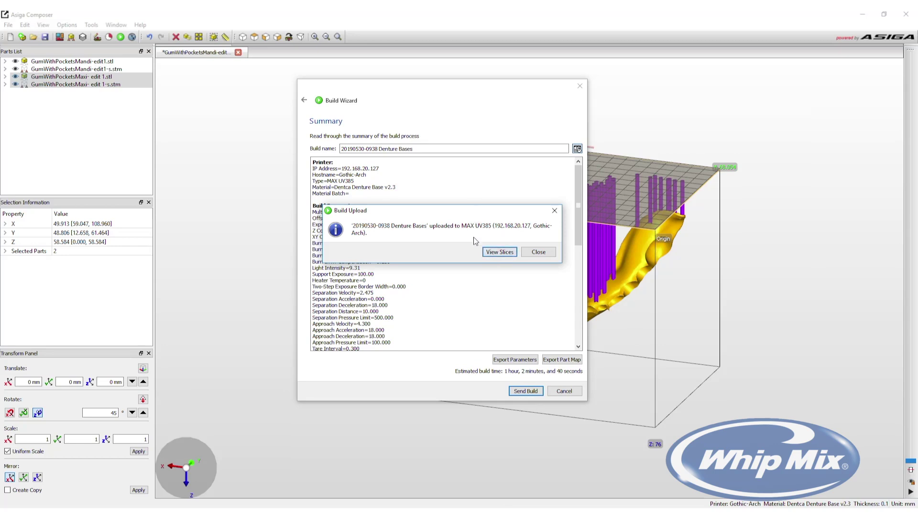
click(495, 252)
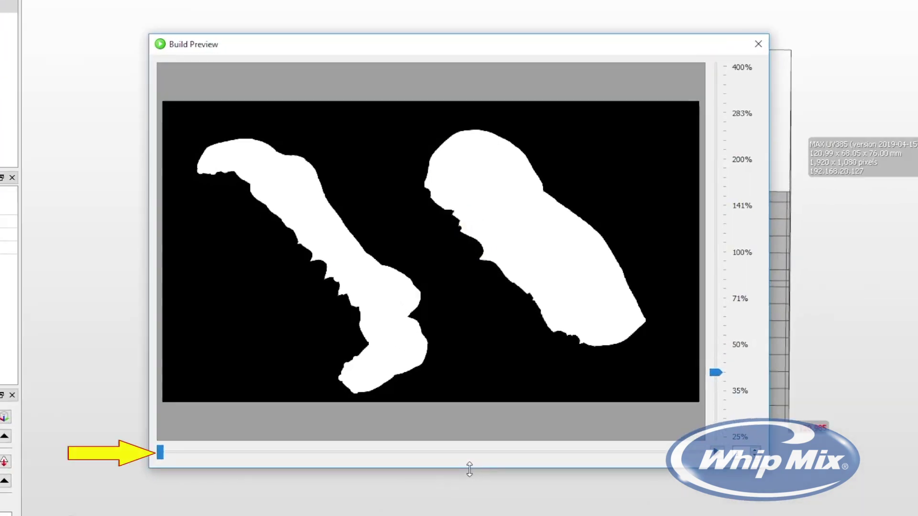
click(716, 452)
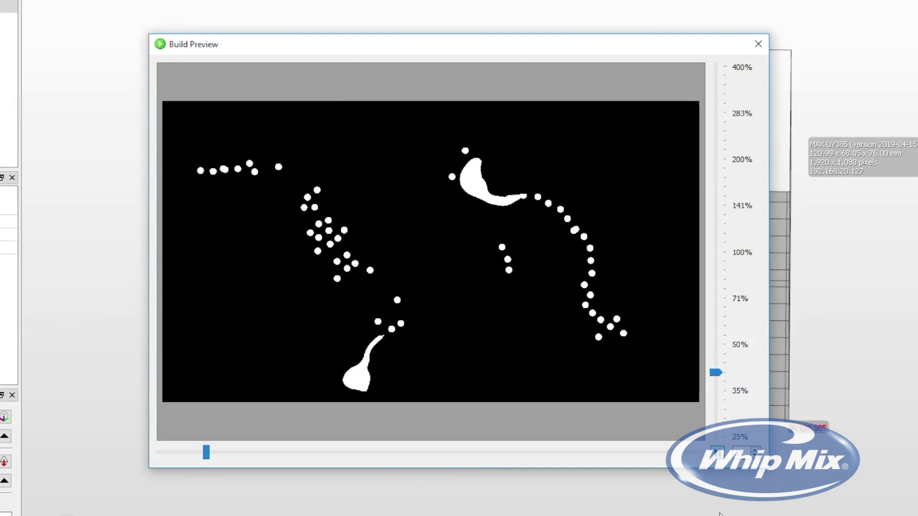